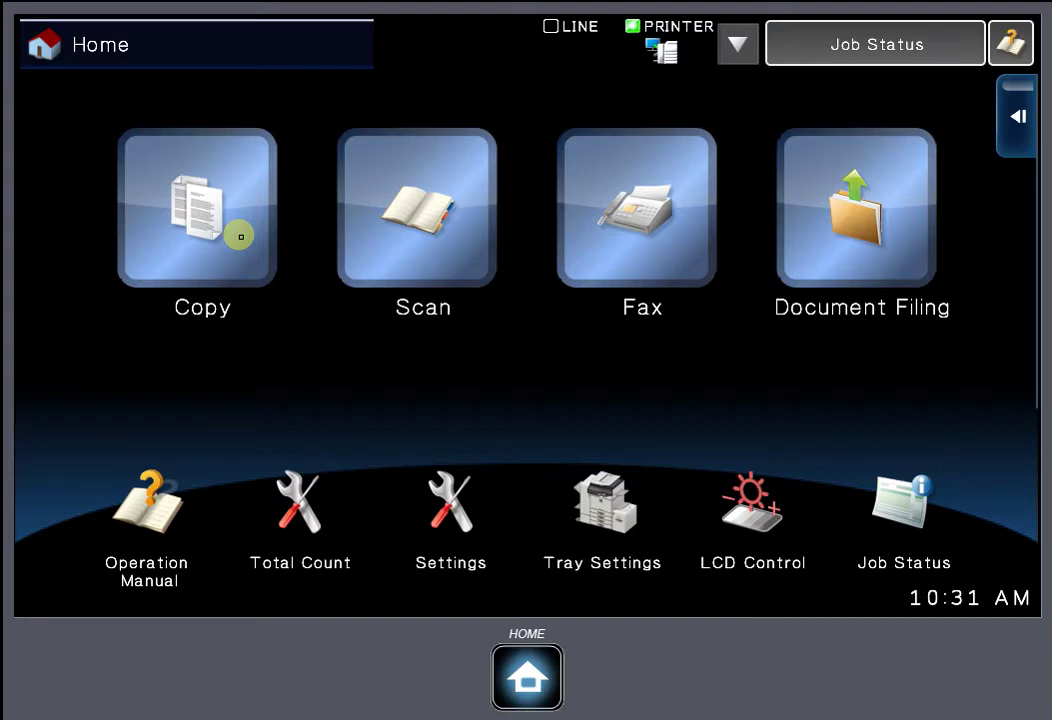
# - Set up a copy job with 2-Sided->2-Sided, 1 Staple at Back and 5 copies
pyautogui.click(240, 236)
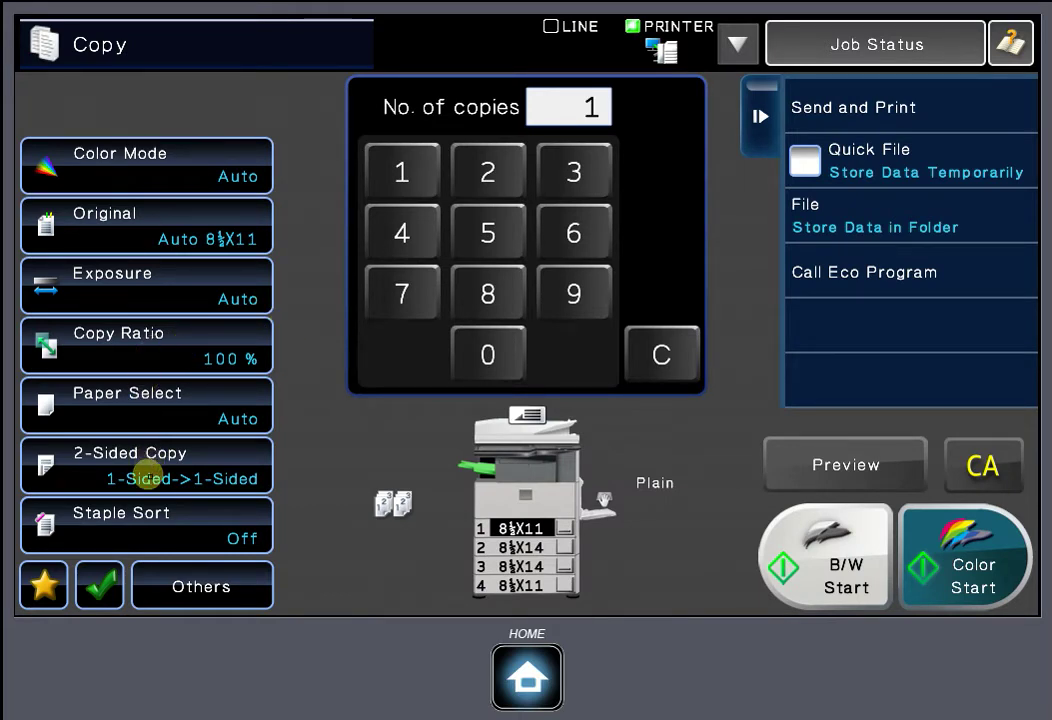
pyautogui.click(178, 475)
pyautogui.click(157, 400)
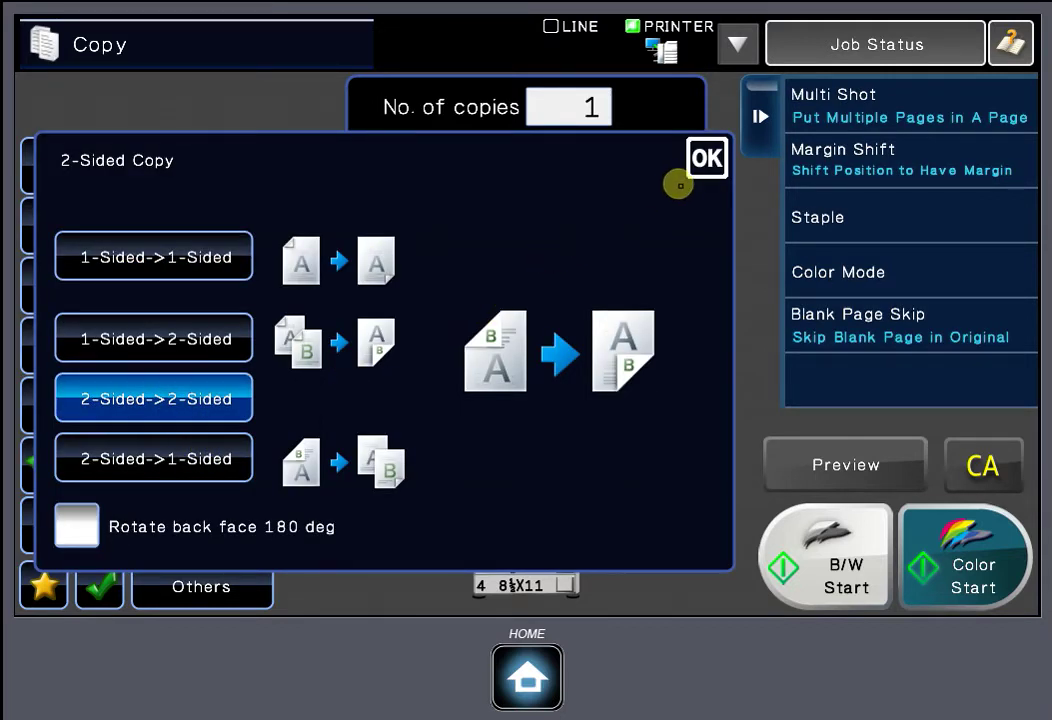
pyautogui.click(707, 158)
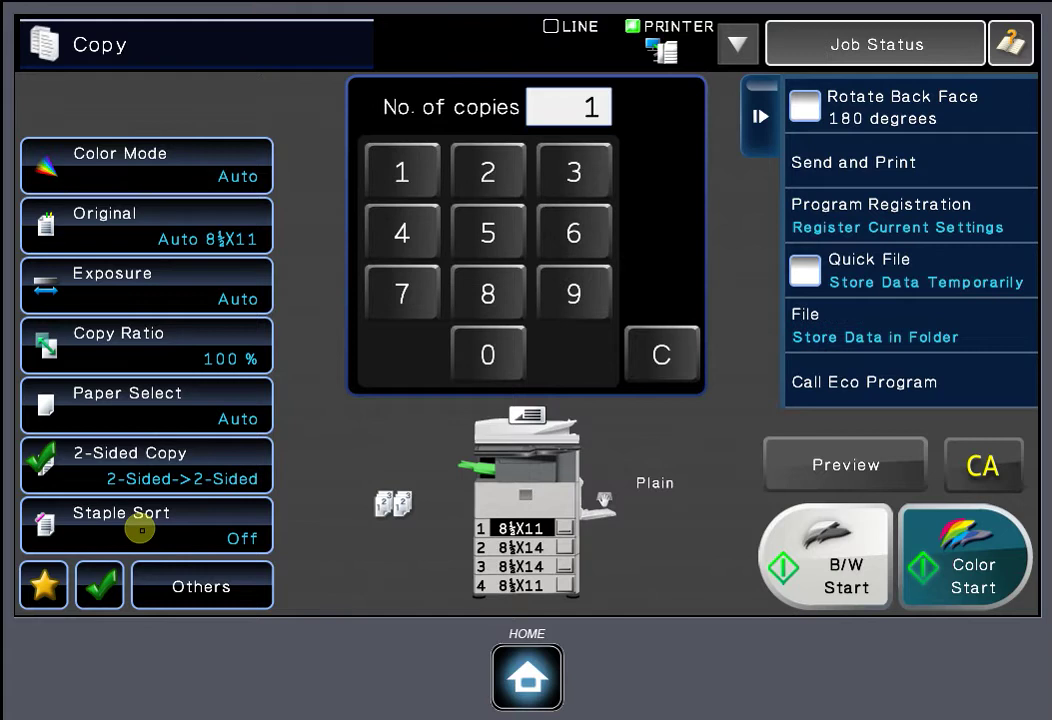
pyautogui.click(180, 522)
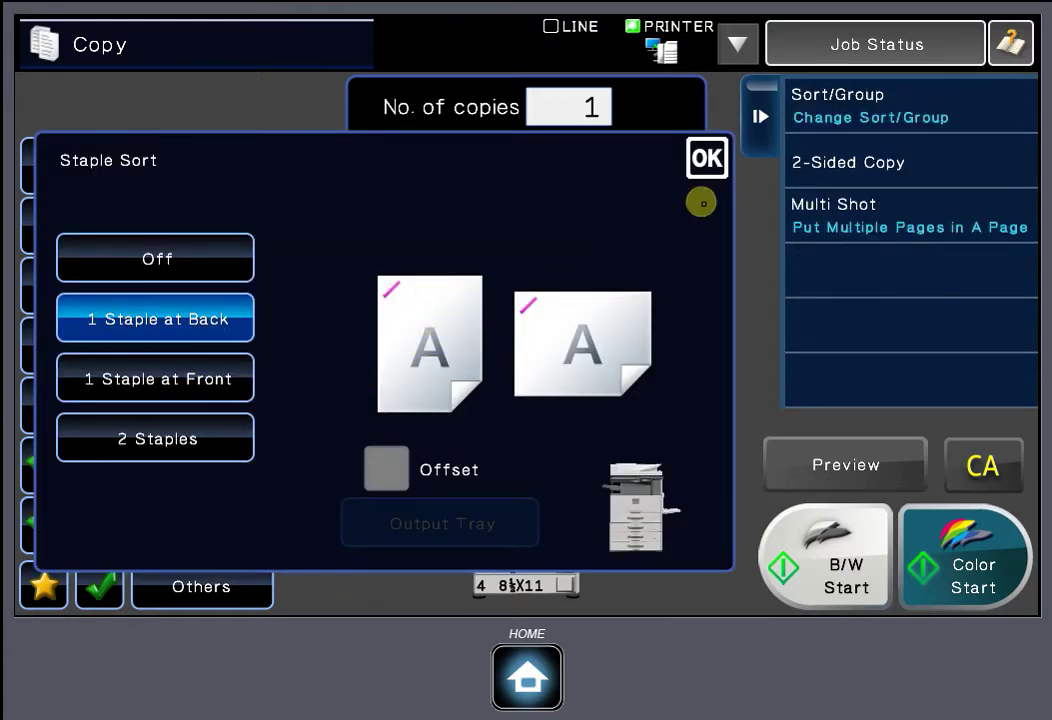
pyautogui.click(707, 158)
pyautogui.write('5')
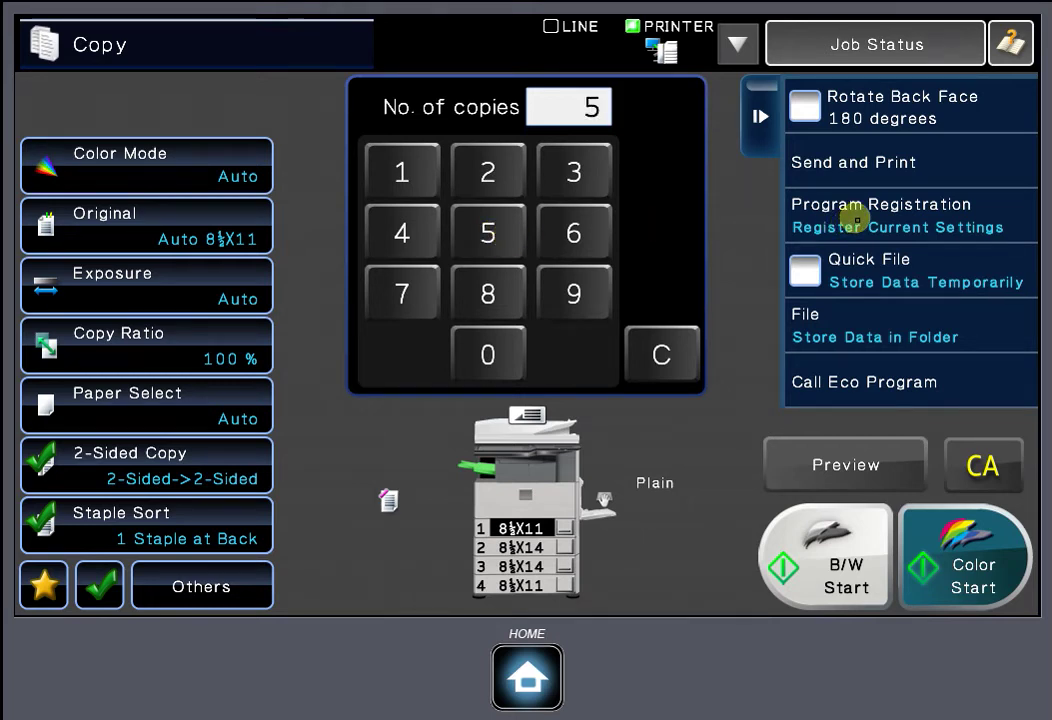
# - Store the copy settings in program slot 01 under the name '2sided/sta'
pyautogui.click(855, 219)
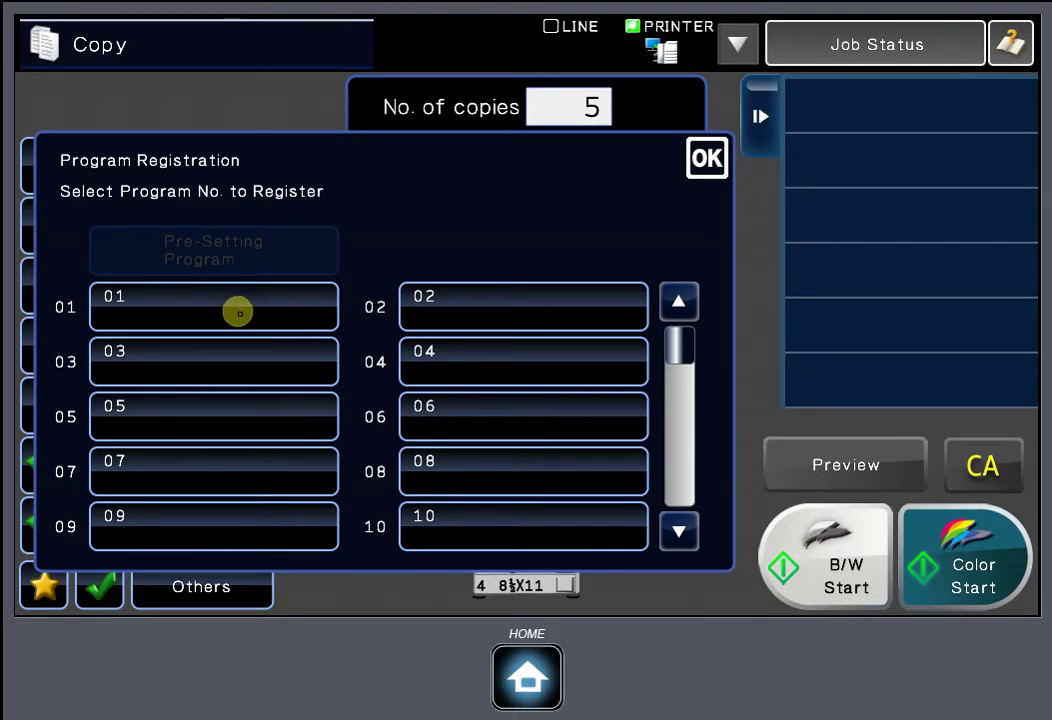
pyautogui.click(238, 312)
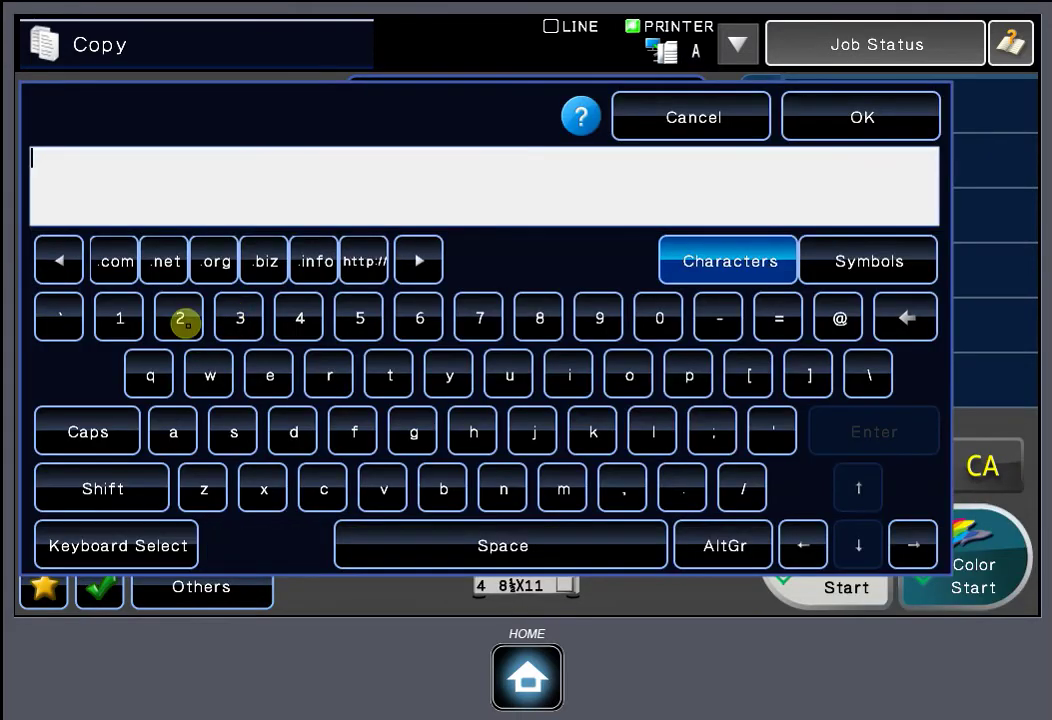
pyautogui.click(180, 317)
pyautogui.click(234, 432)
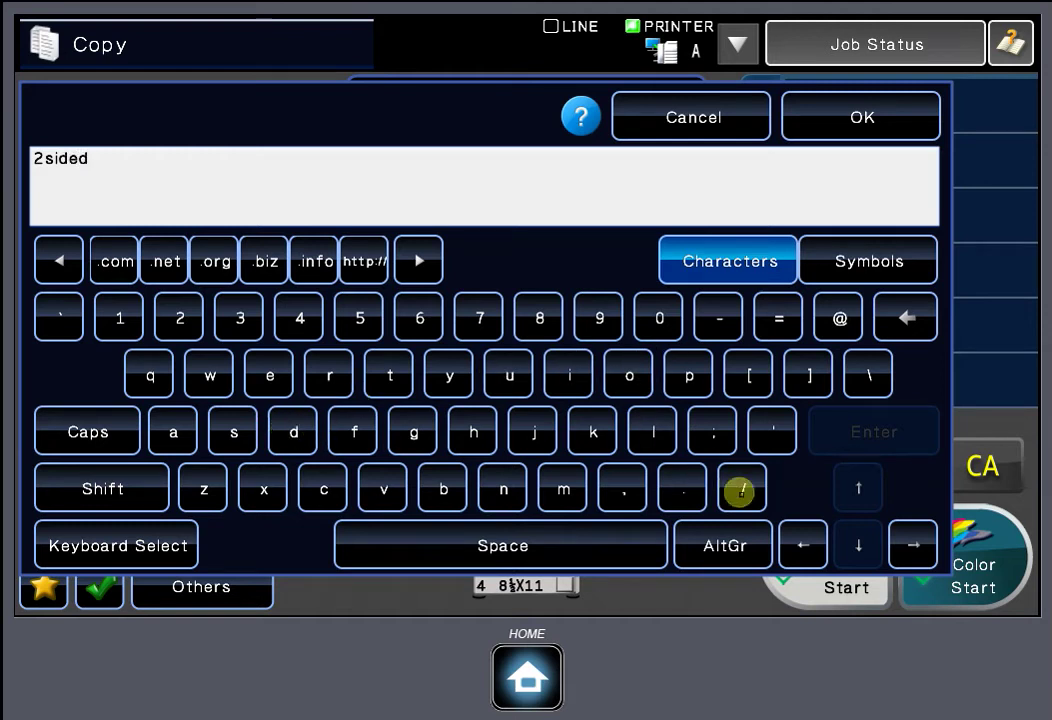
pyautogui.click(250, 430)
pyautogui.click(390, 372)
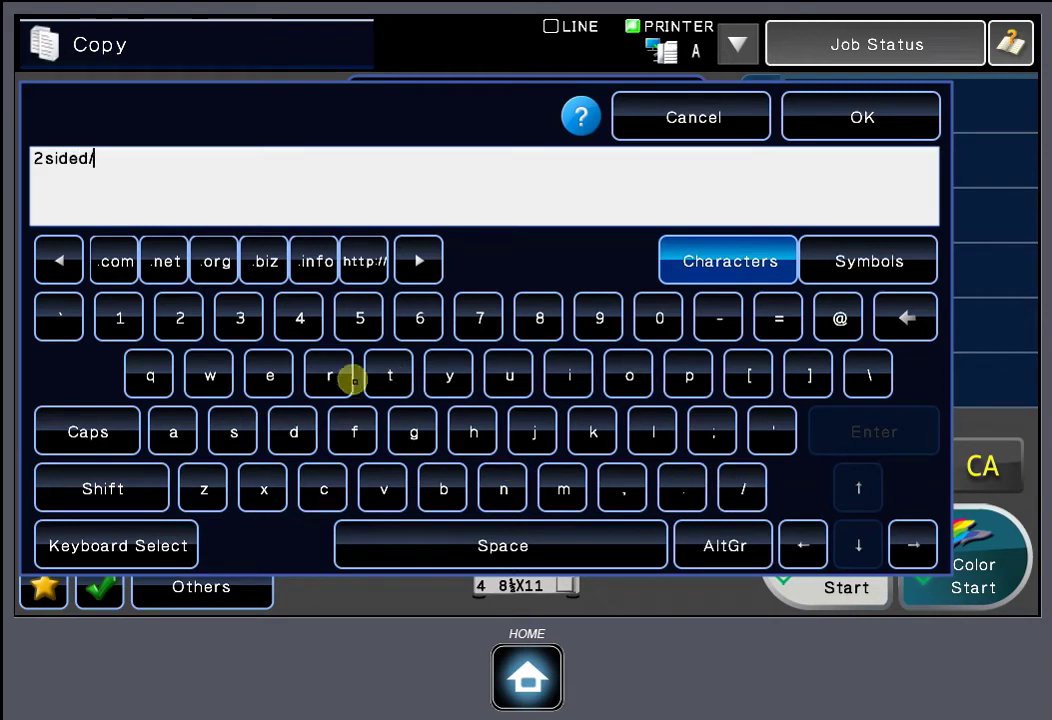
pyautogui.click(168, 430)
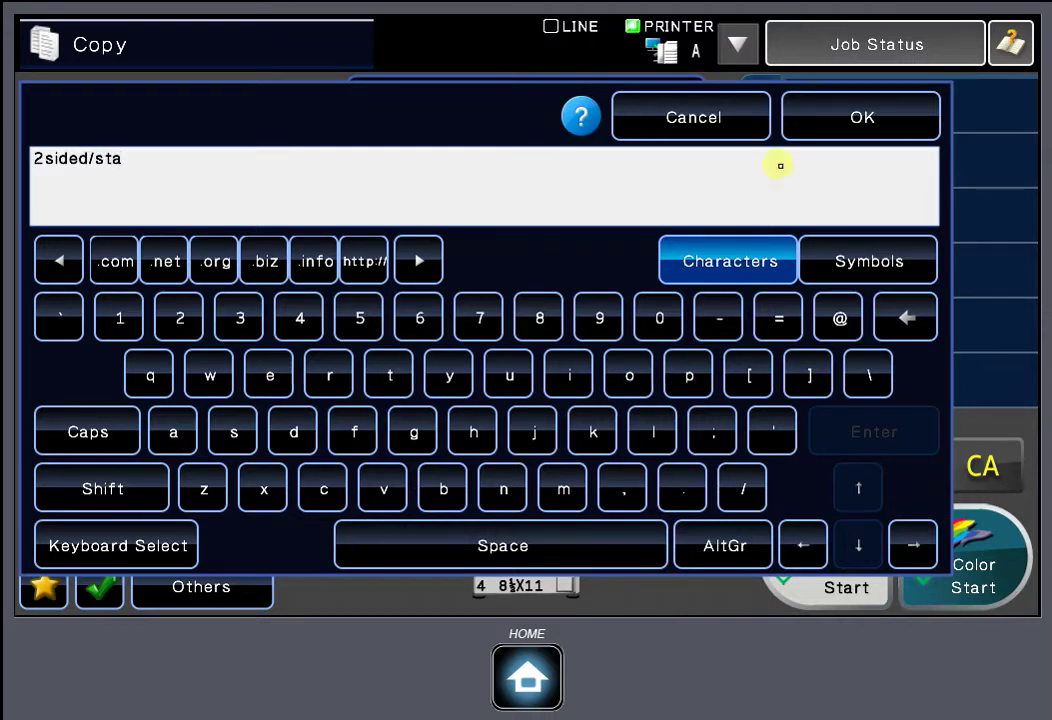
pyautogui.click(800, 136)
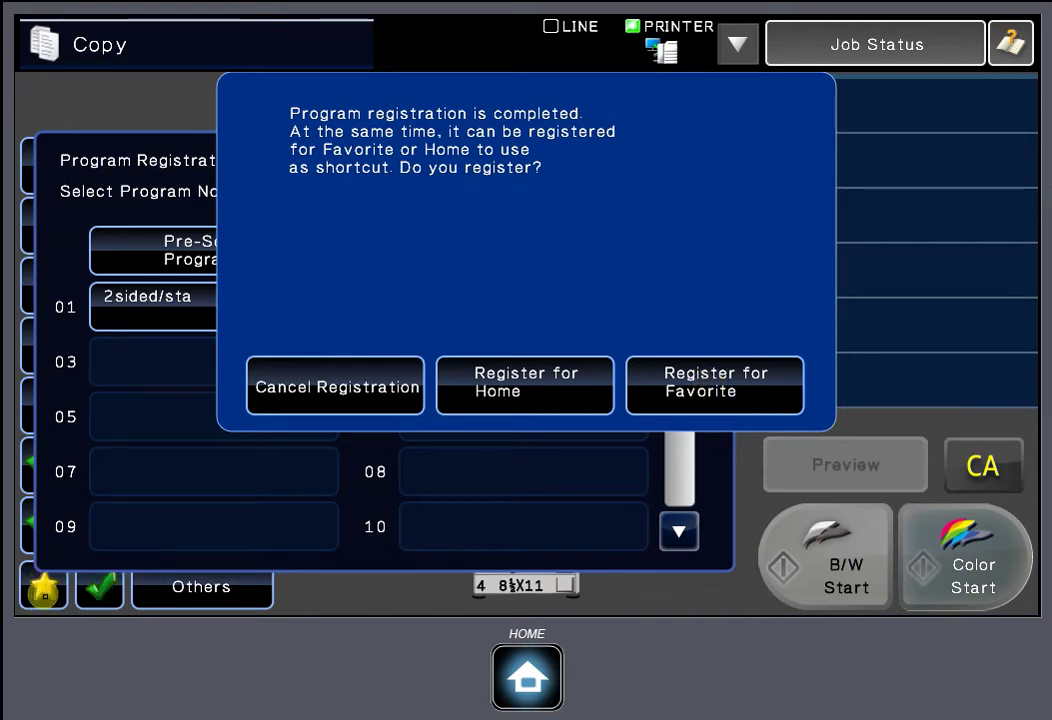
# - Add program 01 '2sided/sta' to the Home screen, authorising with the administrator password
pyautogui.click(537, 387)
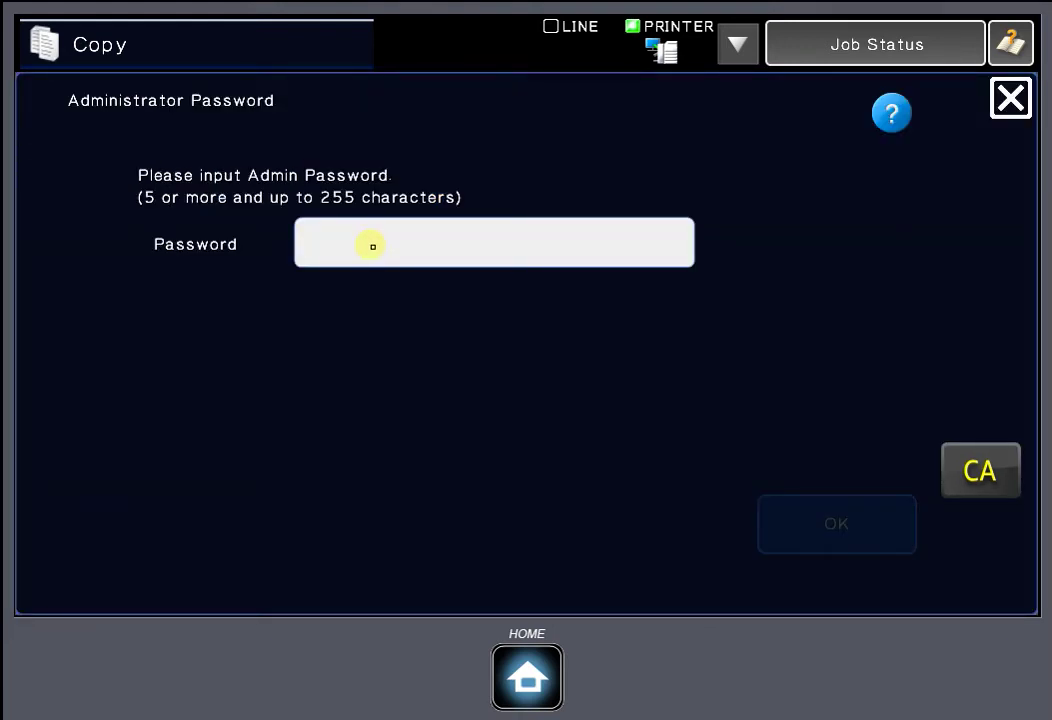
pyautogui.click(371, 246)
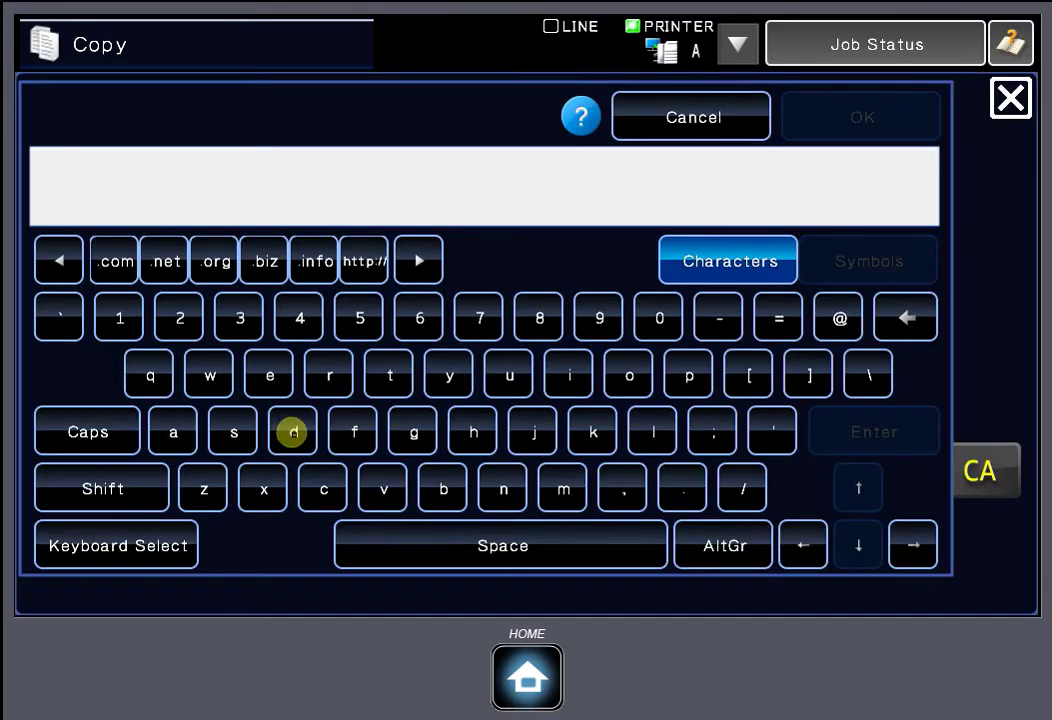
pyautogui.click(292, 432)
pyautogui.click(561, 487)
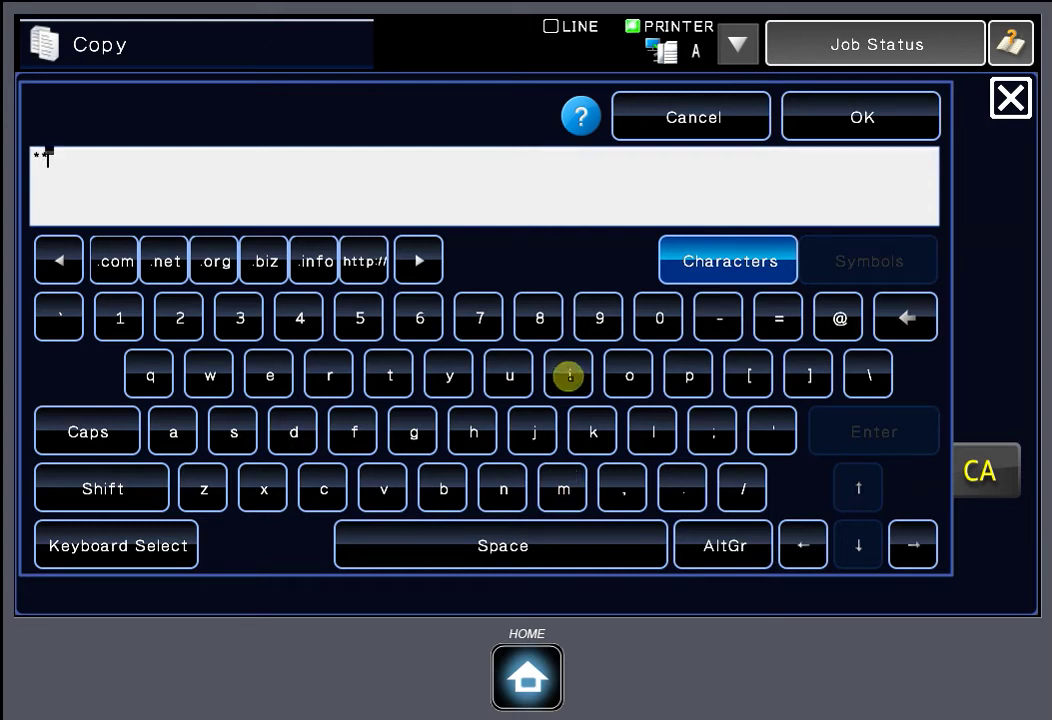
pyautogui.click(568, 376)
pyautogui.click(502, 490)
pyautogui.click(612, 336)
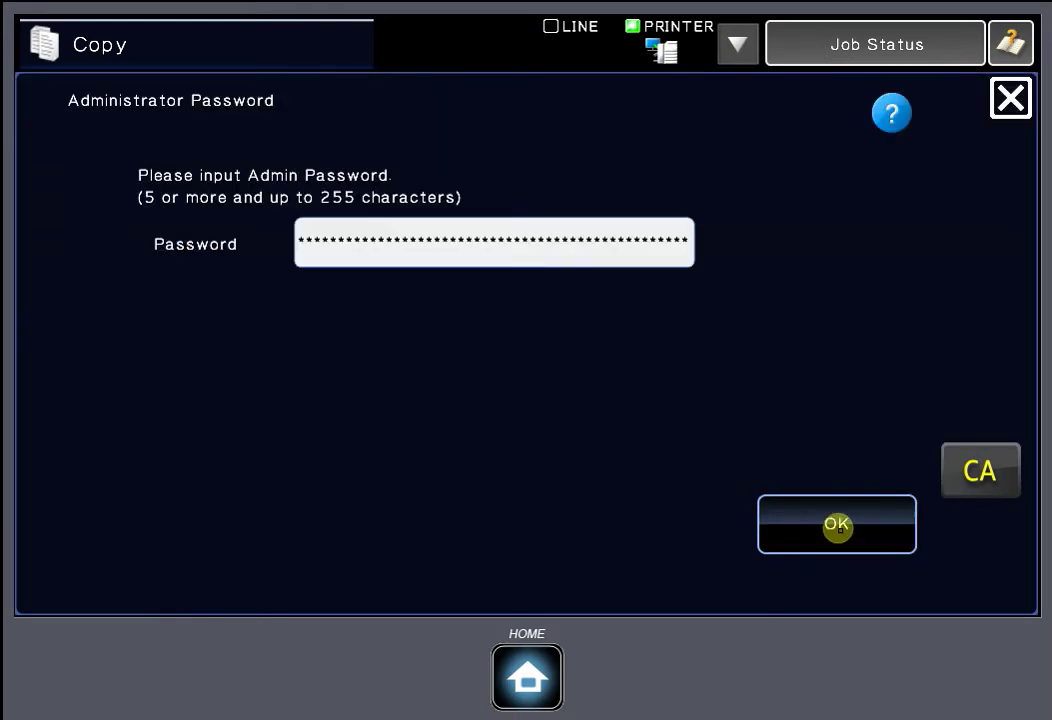
pyautogui.click(791, 512)
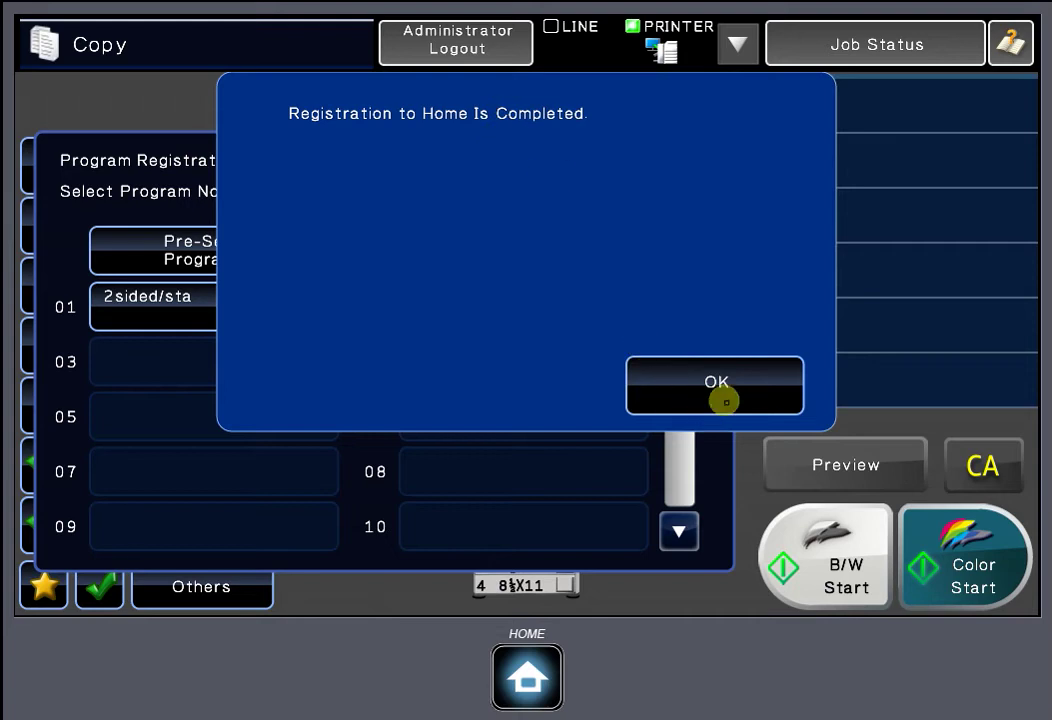
# - Dismiss the completion message and launch the 2sided/sta shortcut from the second Home page
pyautogui.click(716, 381)
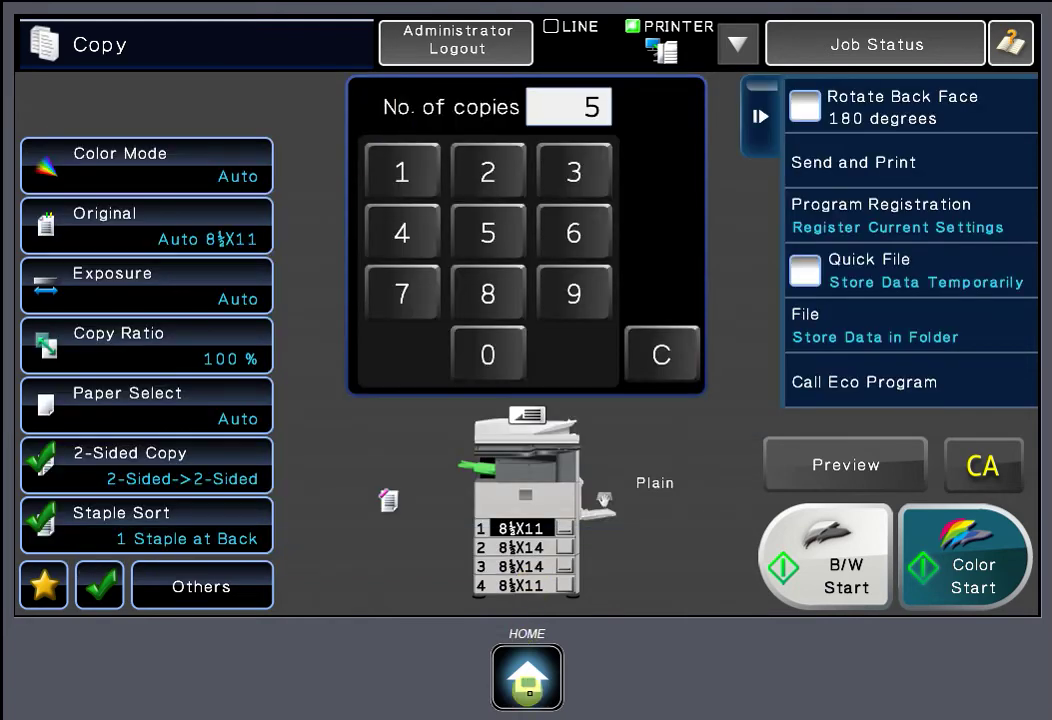
pyautogui.click(527, 676)
pyautogui.click(995, 424)
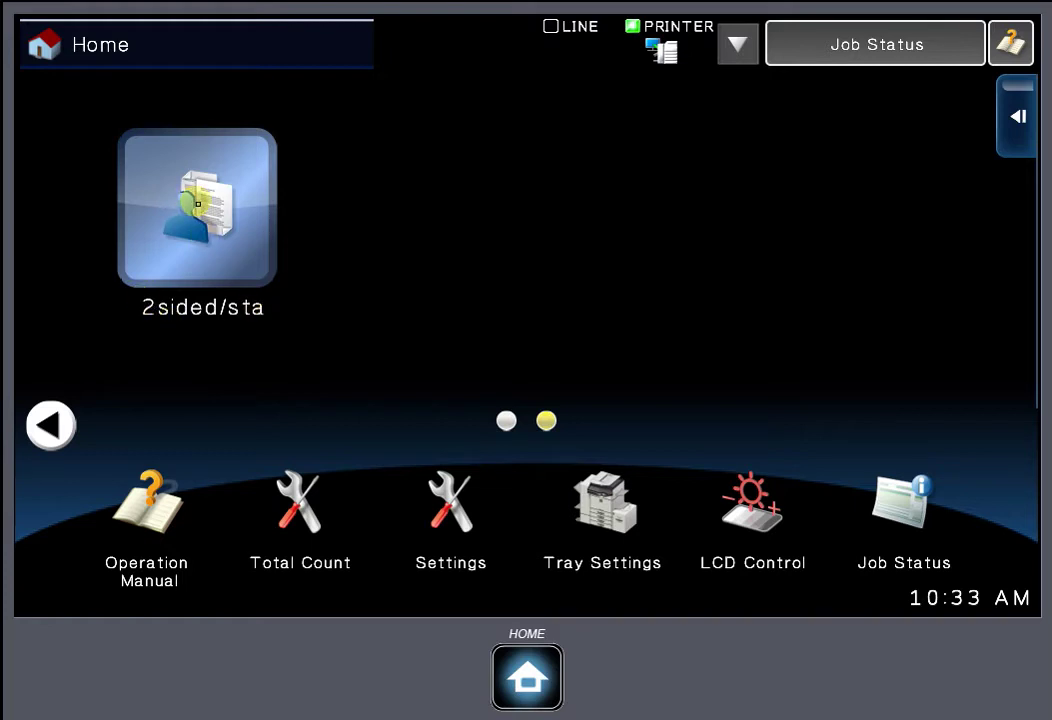
pyautogui.click(190, 205)
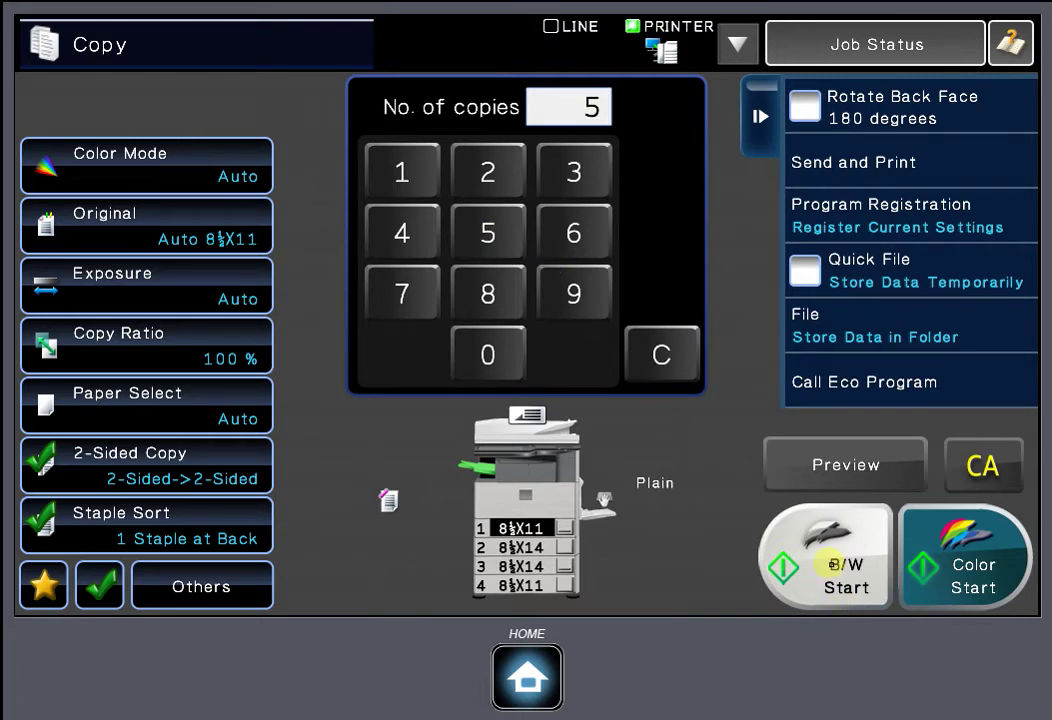
# - Start an e-mail scan addressed to the saved address-book contact
pyautogui.click(529, 688)
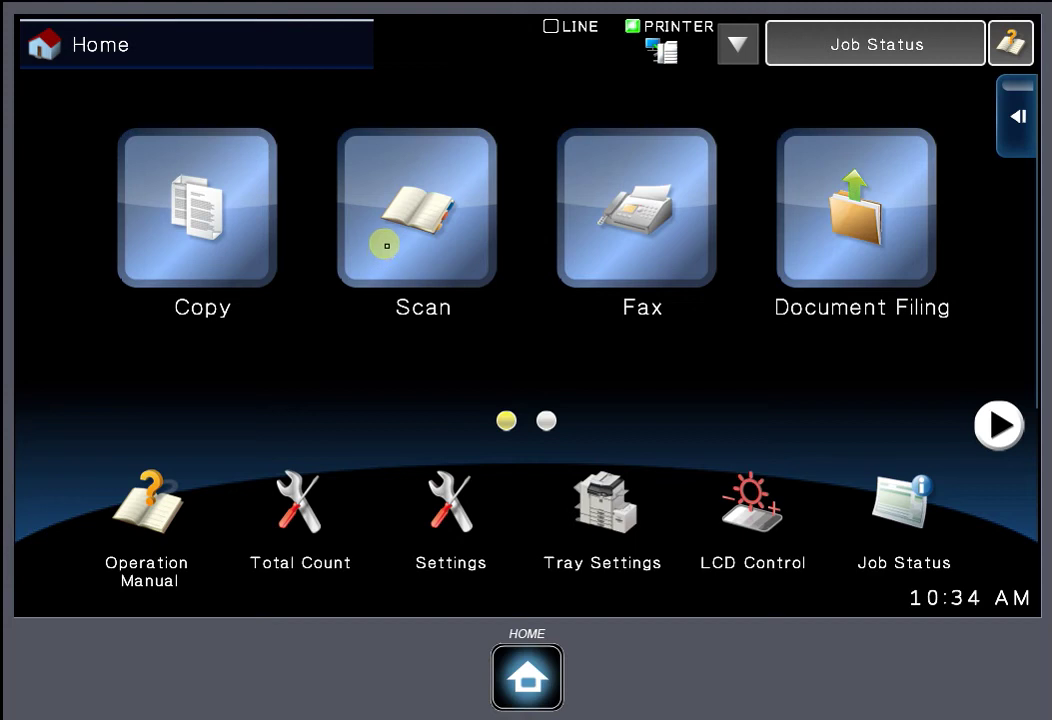
pyautogui.click(386, 245)
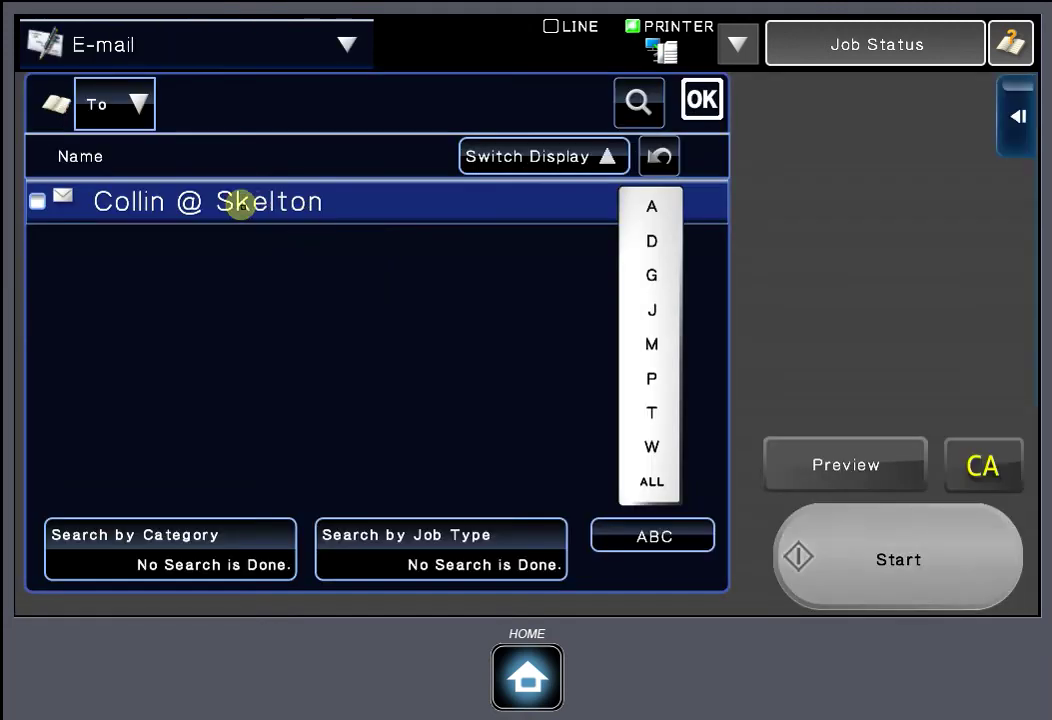
pyautogui.click(253, 204)
pyautogui.click(703, 100)
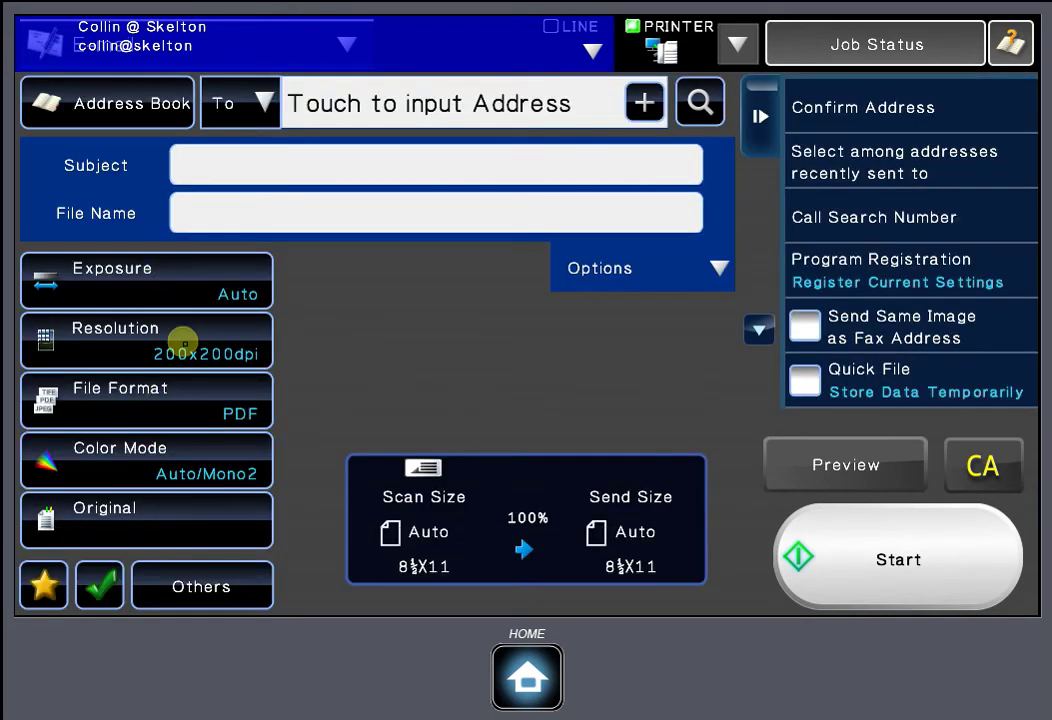
# - Set the scan resolution to 400x400dpi and the originals to 2-Sided Booklet
pyautogui.click(186, 350)
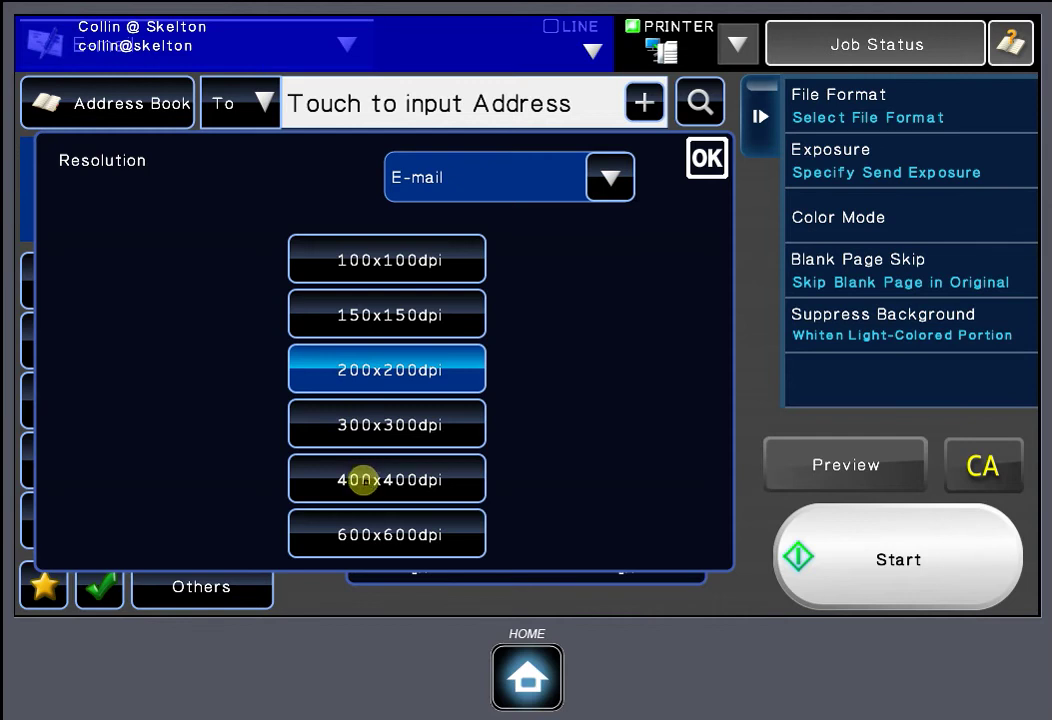
pyautogui.click(362, 481)
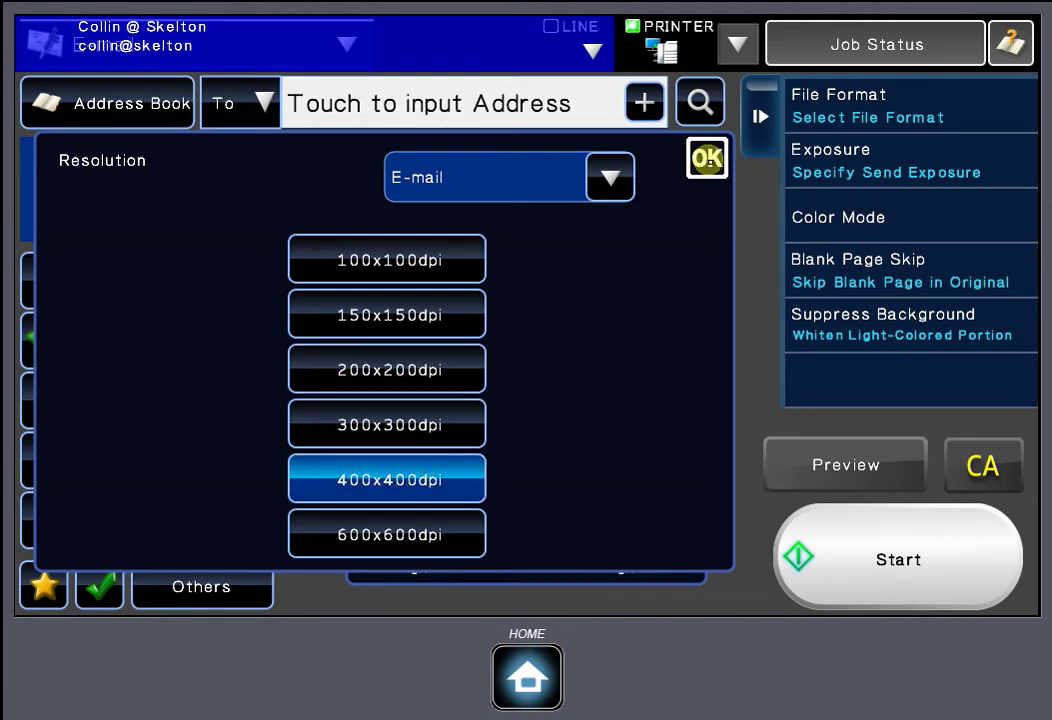
pyautogui.click(707, 157)
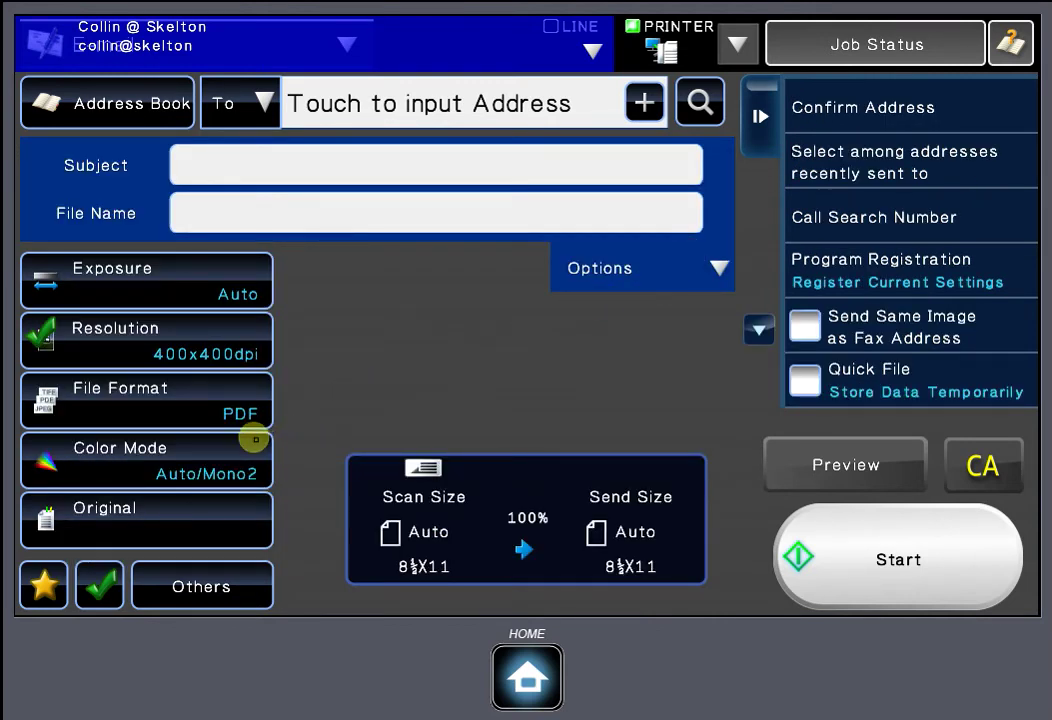
pyautogui.click(202, 512)
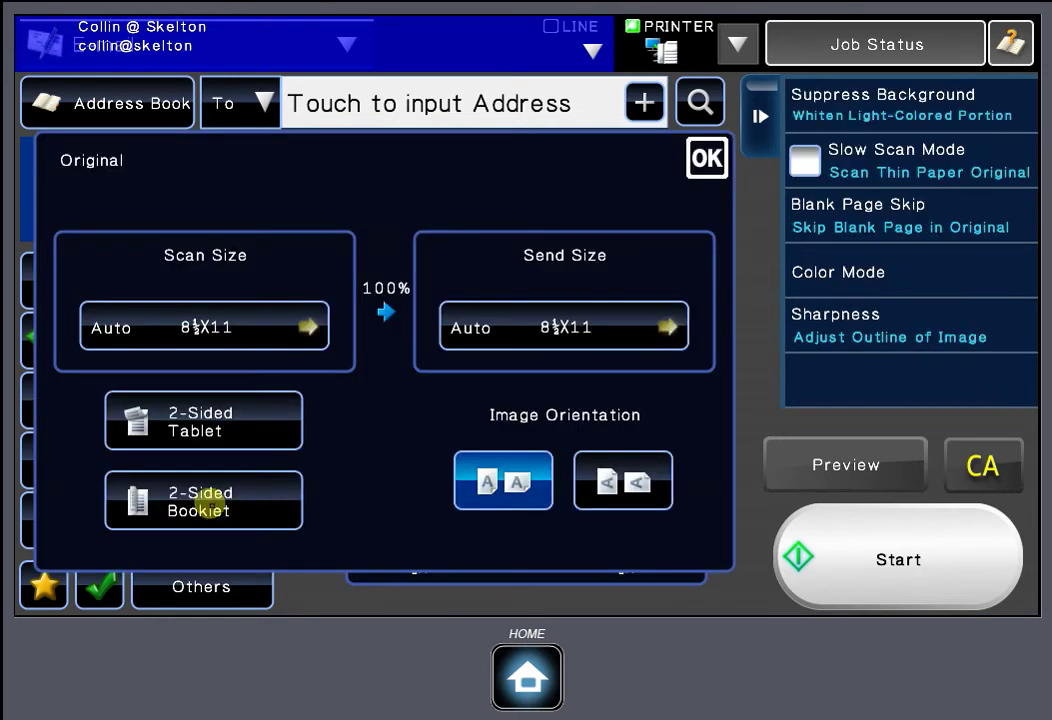
pyautogui.click(205, 505)
pyautogui.click(707, 157)
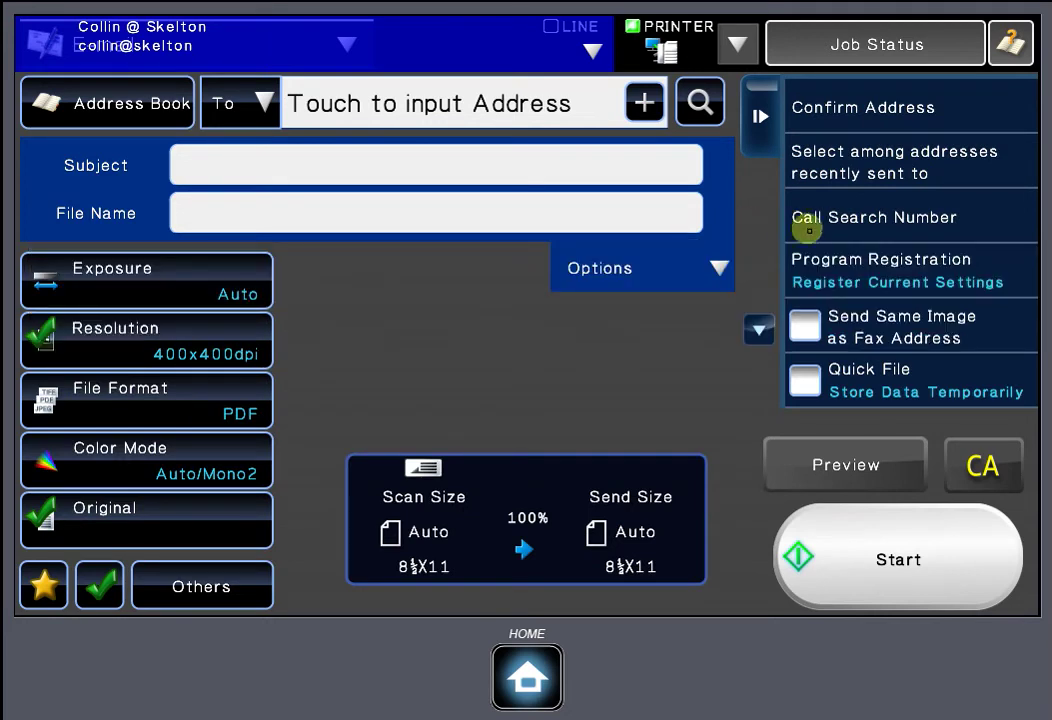
# - Register the e-mail scan settings in an empty program slot named '400'
pyautogui.click(860, 265)
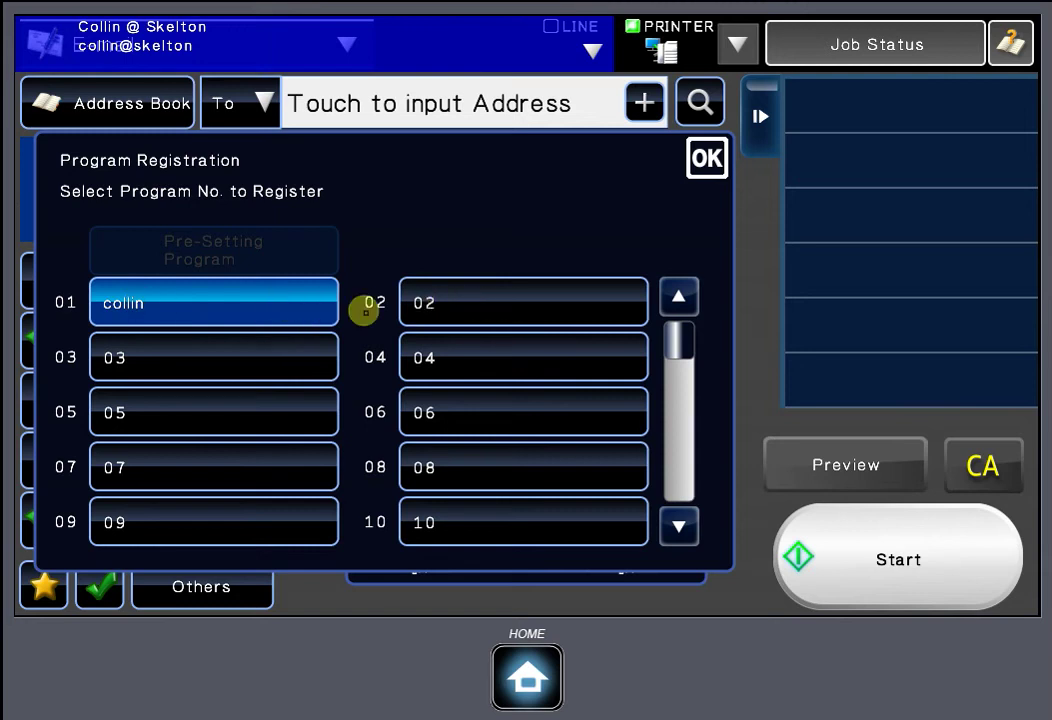
pyautogui.click(498, 305)
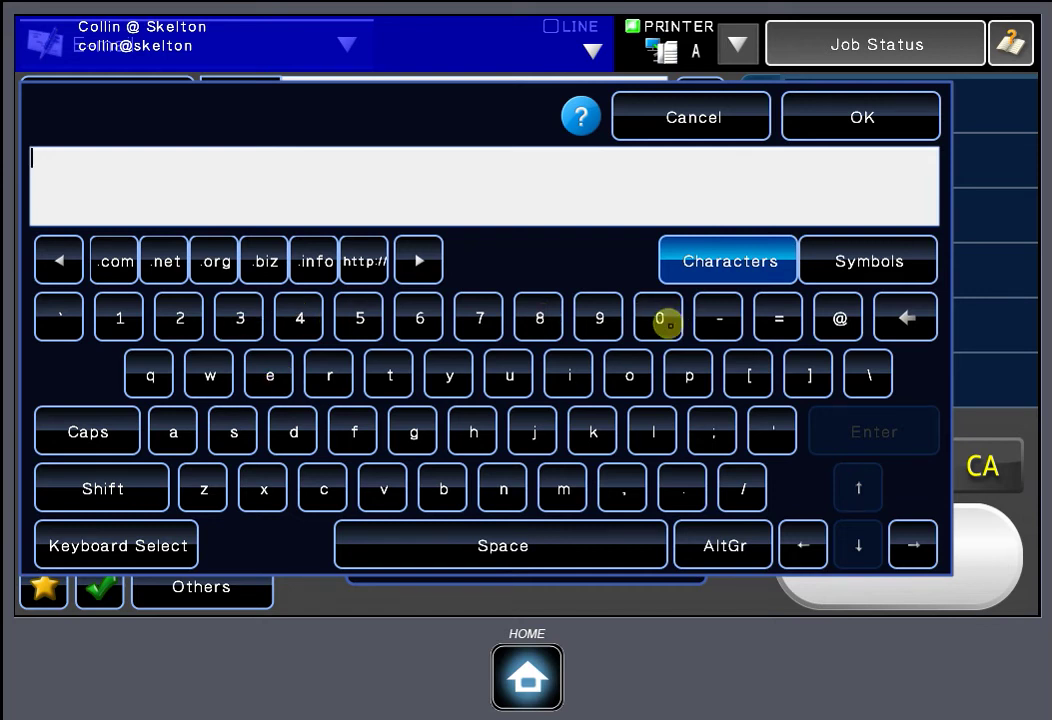
pyautogui.write('40')
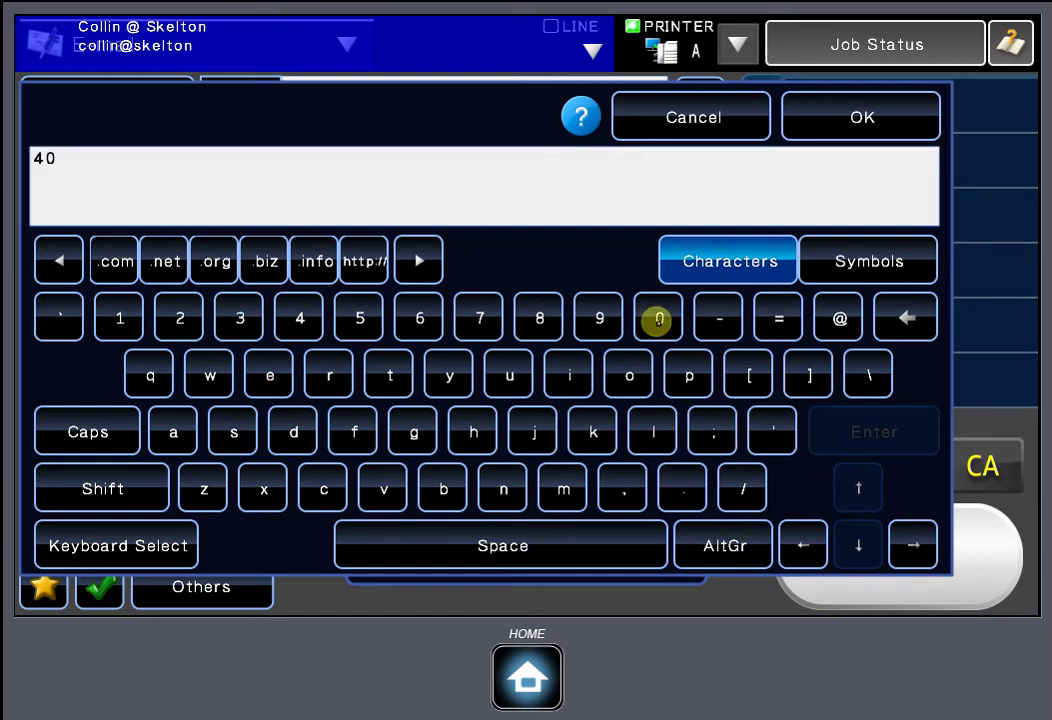
pyautogui.click(657, 320)
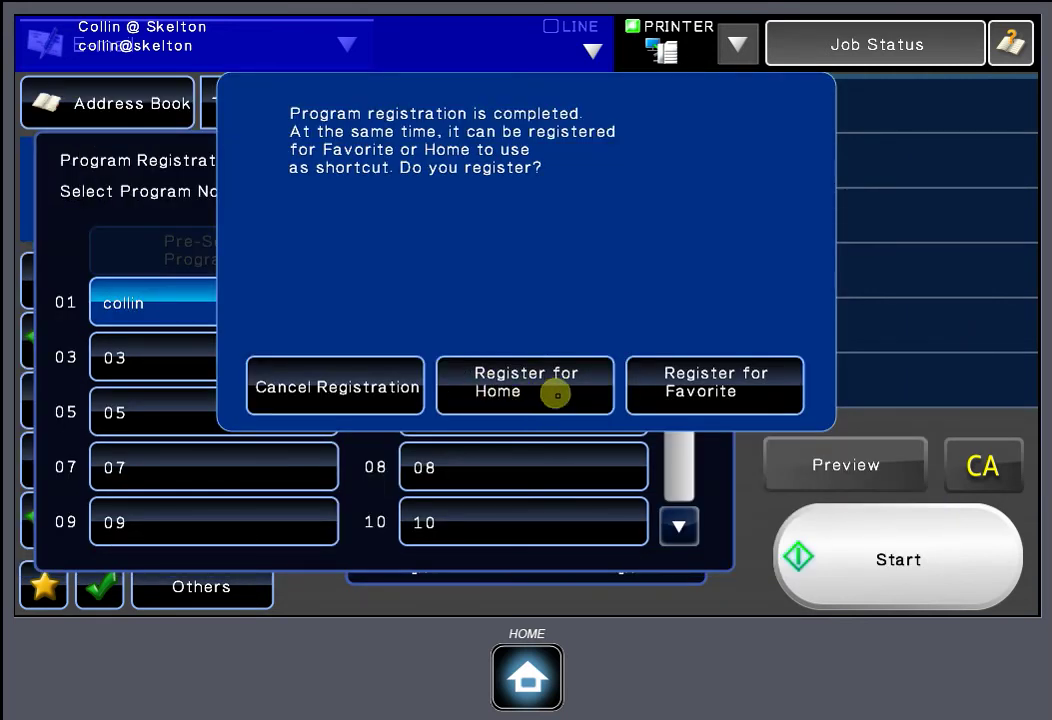
# - Register the 400 program to the Home screen using the administrator password
pyautogui.click(553, 391)
pyautogui.click(408, 264)
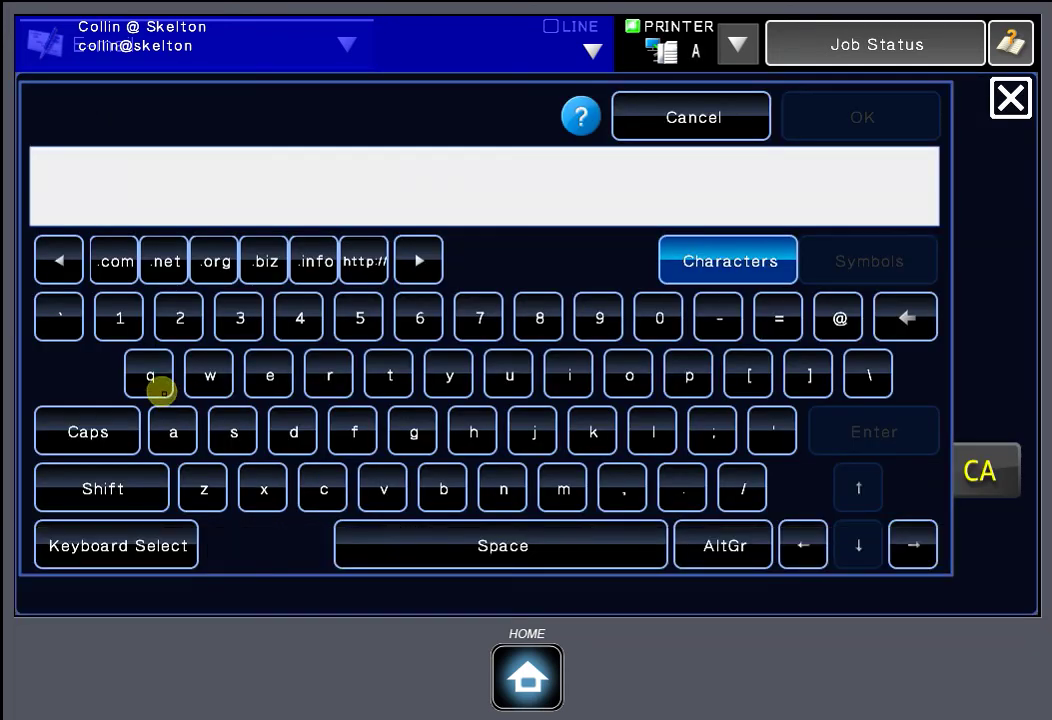
pyautogui.click(293, 430)
pyautogui.click(563, 488)
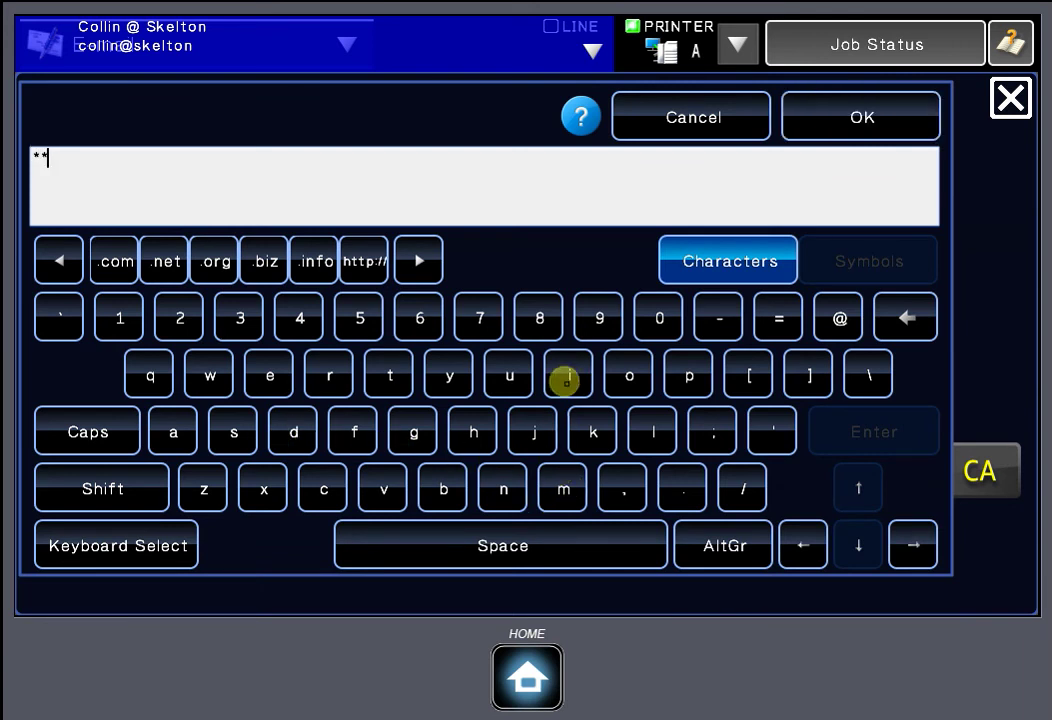
pyautogui.click(565, 378)
pyautogui.click(503, 492)
pyautogui.click(440, 371)
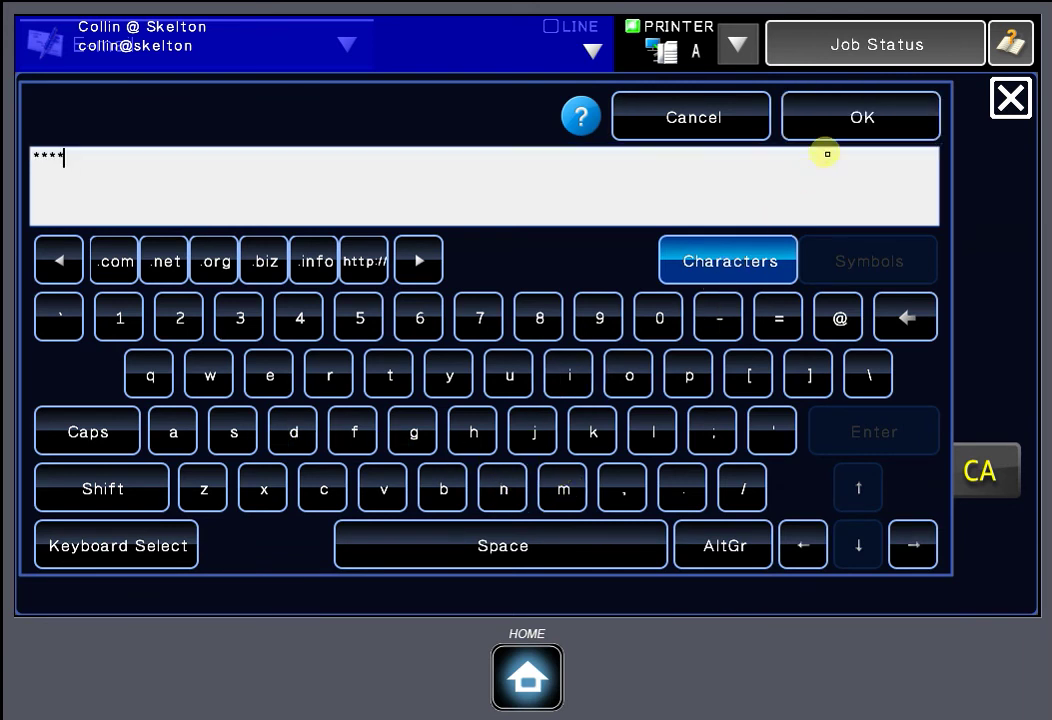
pyautogui.click(842, 118)
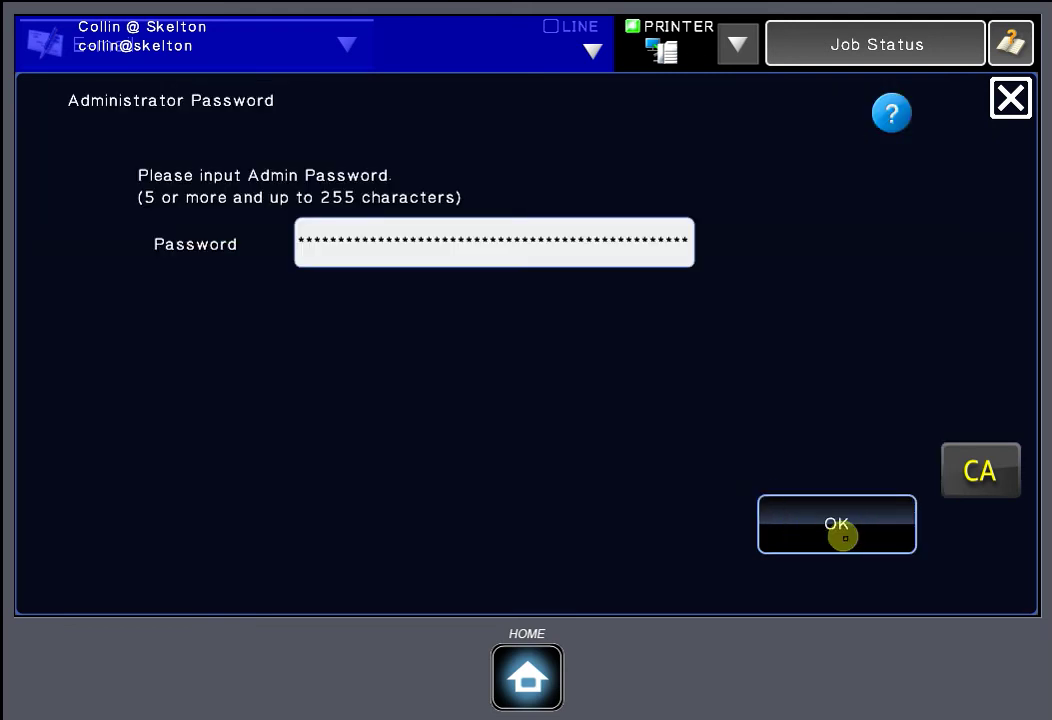
pyautogui.click(845, 535)
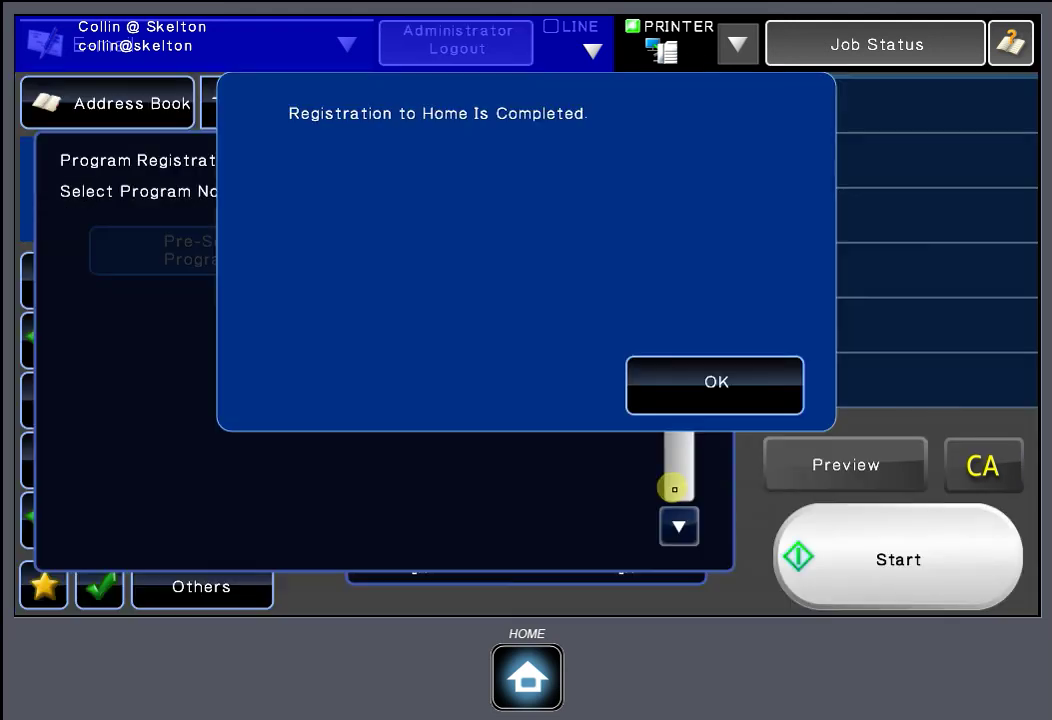
# - Dismiss the confirmation and show the Home page holding the 2sided/sta and 400 shortcuts
pyautogui.click(702, 400)
pyautogui.click(526, 658)
pyautogui.moveTo(996, 412)
pyautogui.mouseDown()
pyautogui.moveTo(937, 434)
pyautogui.moveTo(465, 371)
pyautogui.mouseUp()
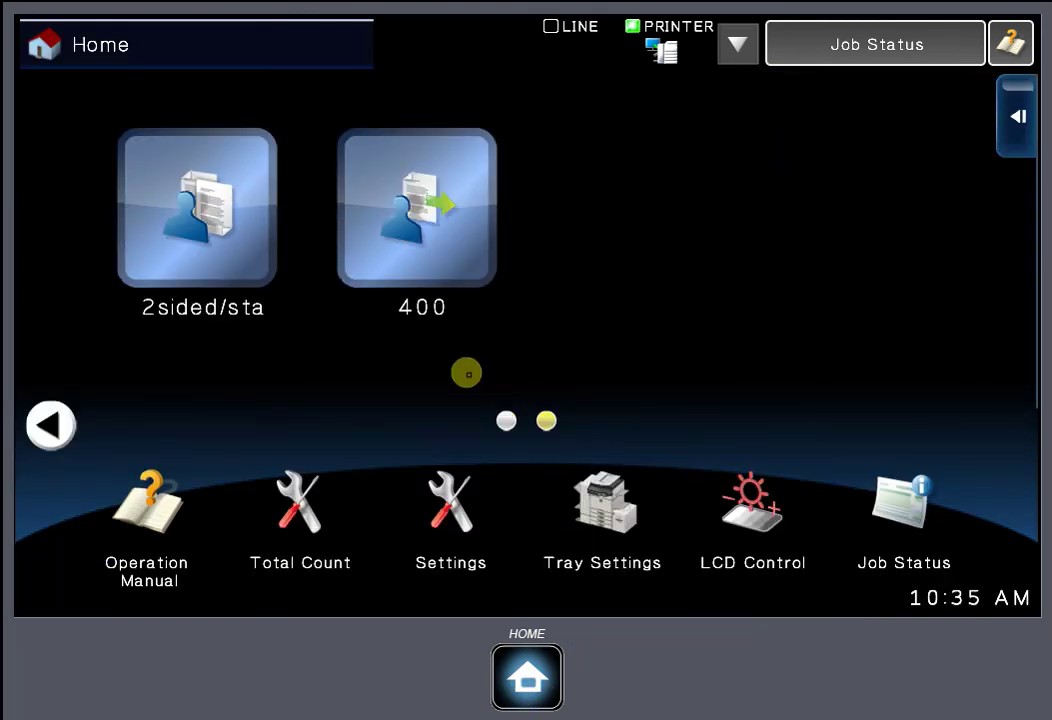
# - Launch the 400 shortcut to load the e-mail scan preset at 400x400dpi
pyautogui.click(424, 213)
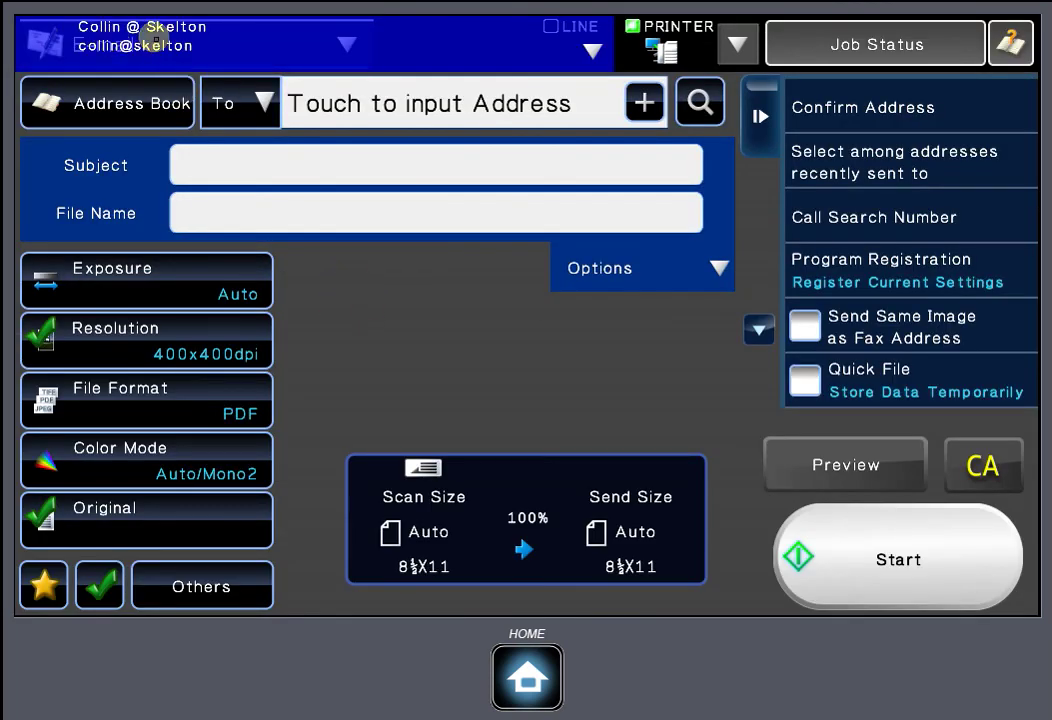
pyautogui.click(161, 168)
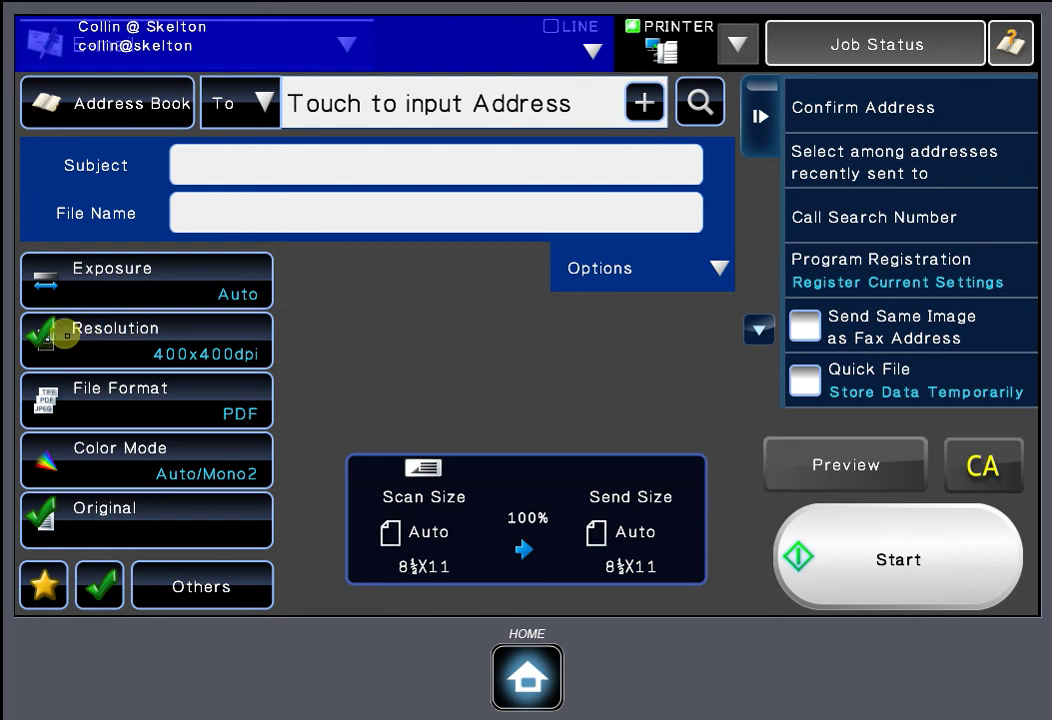